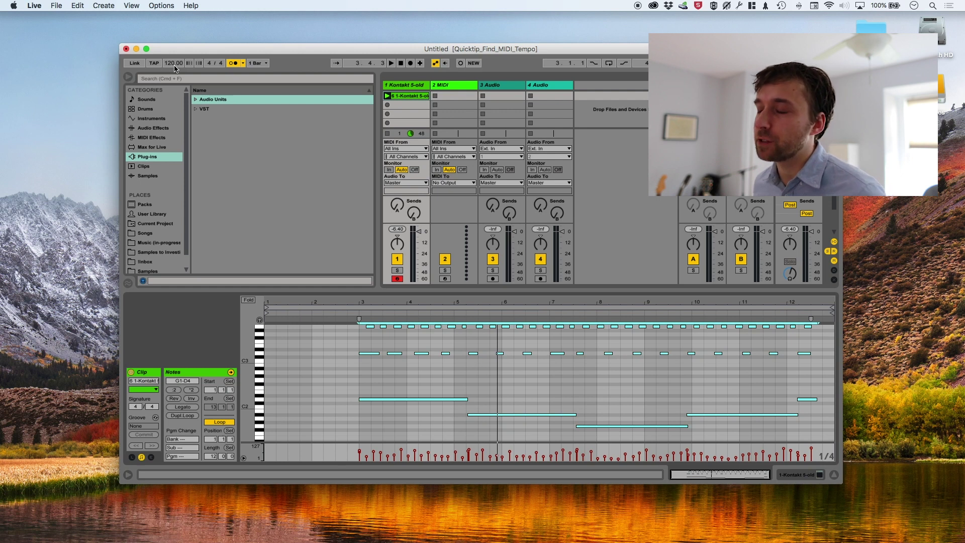
# - Name the clip 'Original tempo' and Alt-drag a copy named 'Grid' into the slot below
pyautogui.press('super+z')
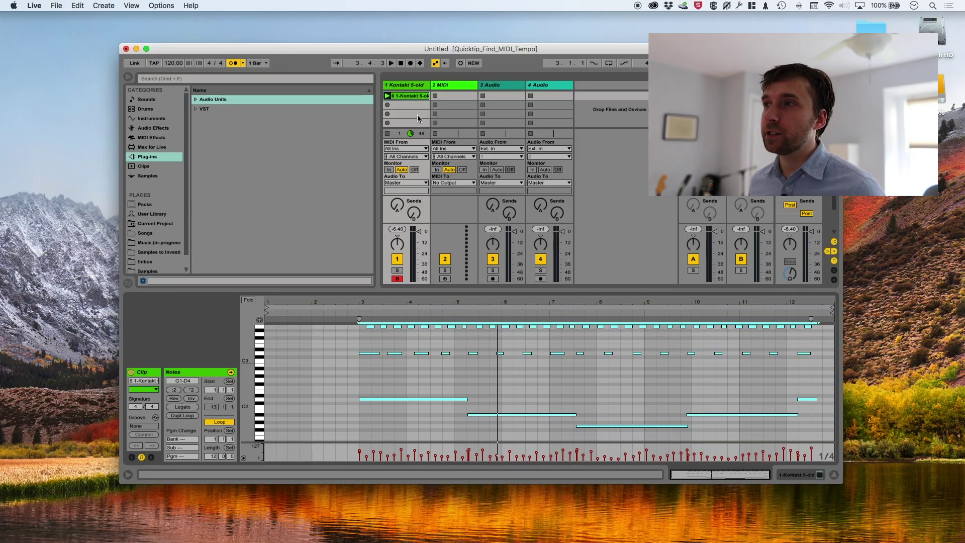
pyautogui.click(412, 99)
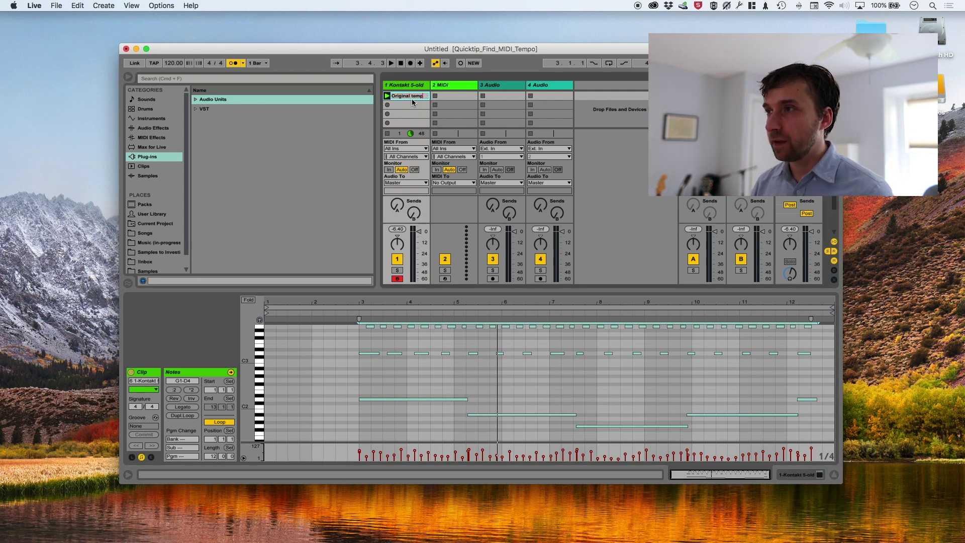
pyautogui.moveTo(410, 99); pyautogui.dragTo(405, 105)
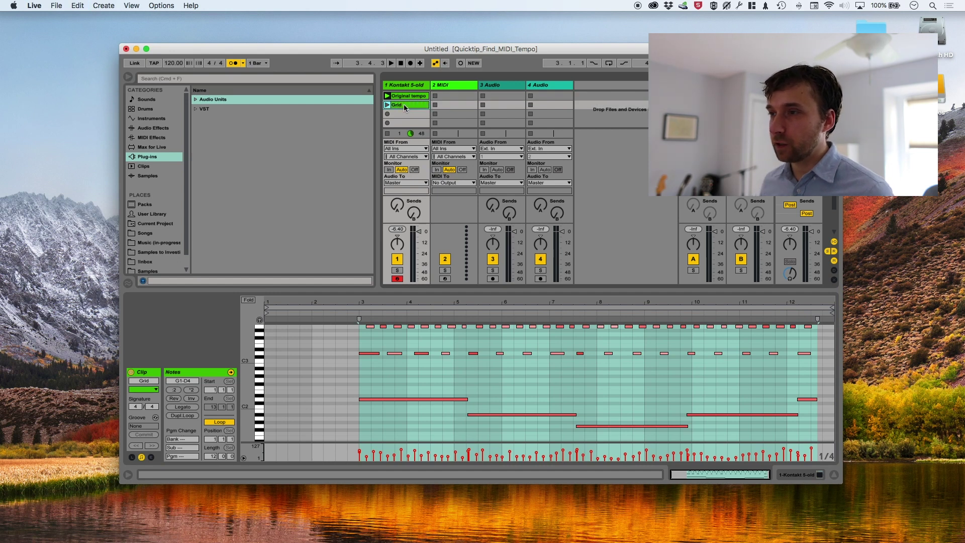
# - Shift all of Grid's notes left to start at bar 1, then check where the last note ends
pyautogui.click(408, 422)
pyautogui.press('super+a')
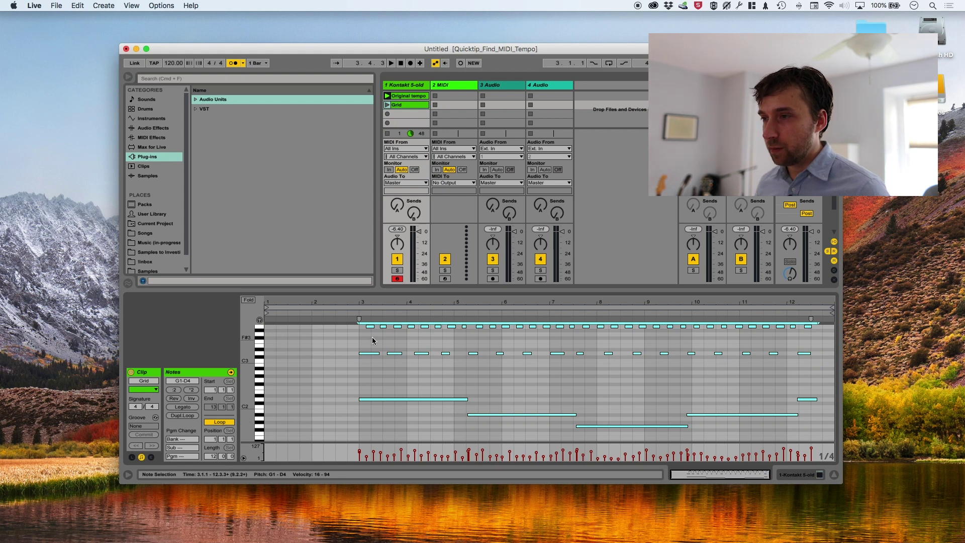
pyautogui.press('Left')
pyautogui.press('Left')
pyautogui.press('Left')
pyautogui.press('Left')
pyautogui.press('Left')
pyautogui.press('Left')
pyautogui.press('Left')
pyautogui.press('Left')
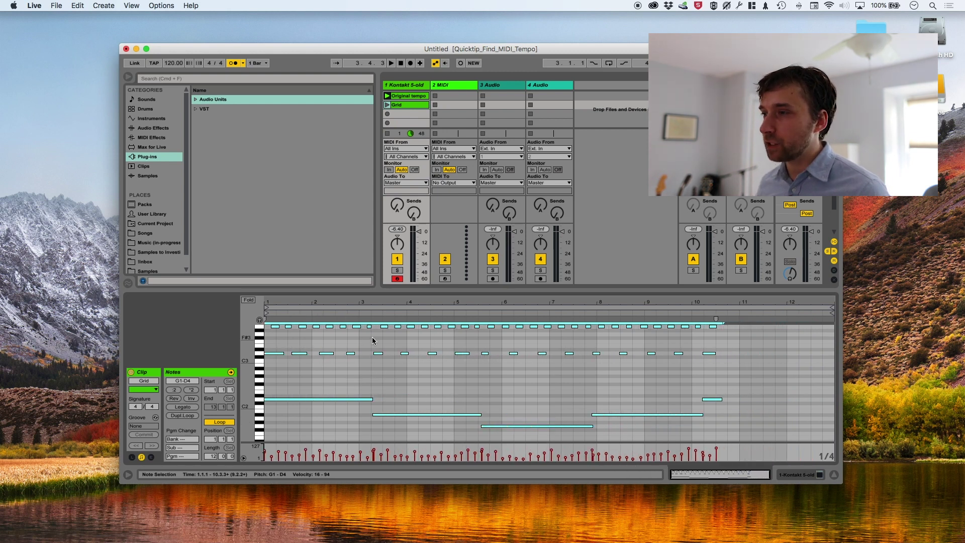
pyautogui.click(718, 424)
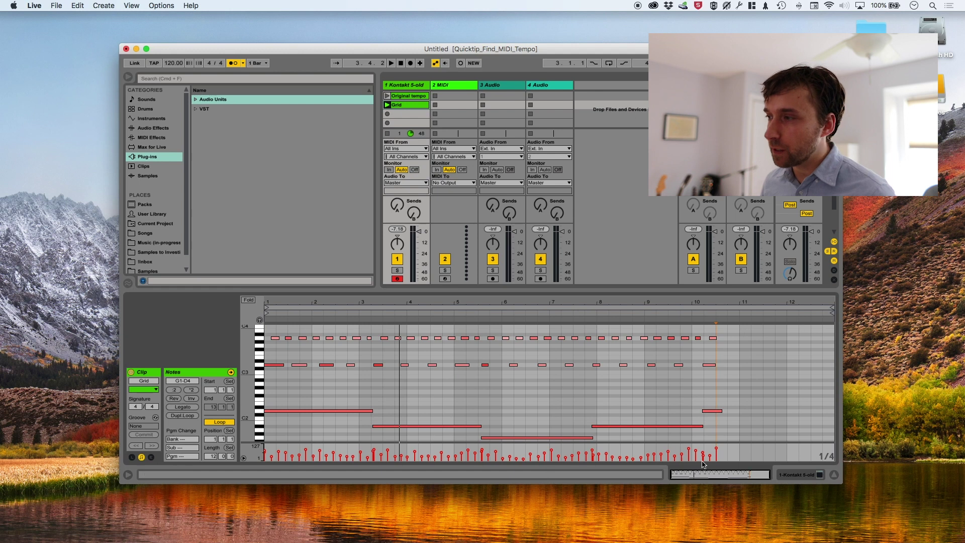
pyautogui.moveTo(703, 316); pyautogui.dragTo(728, 314)
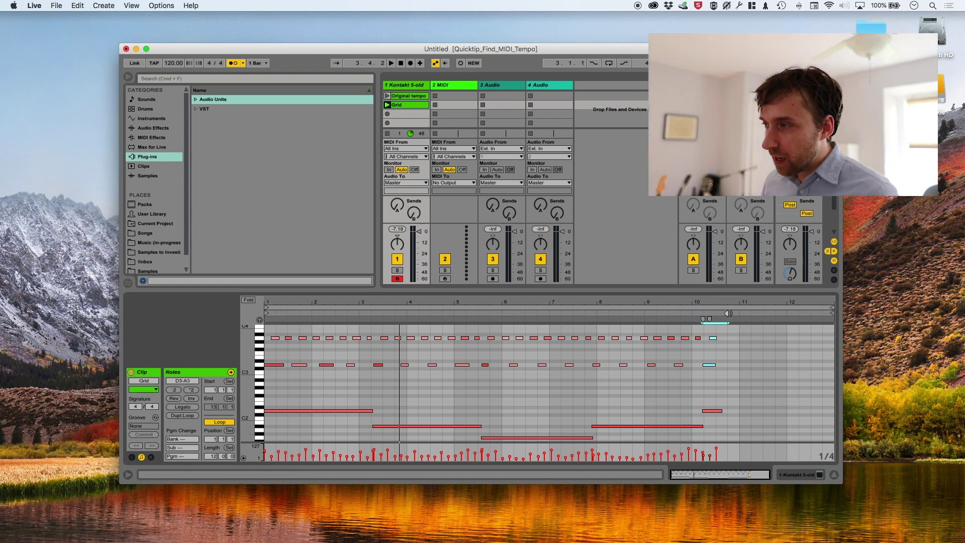
pyautogui.click(704, 321)
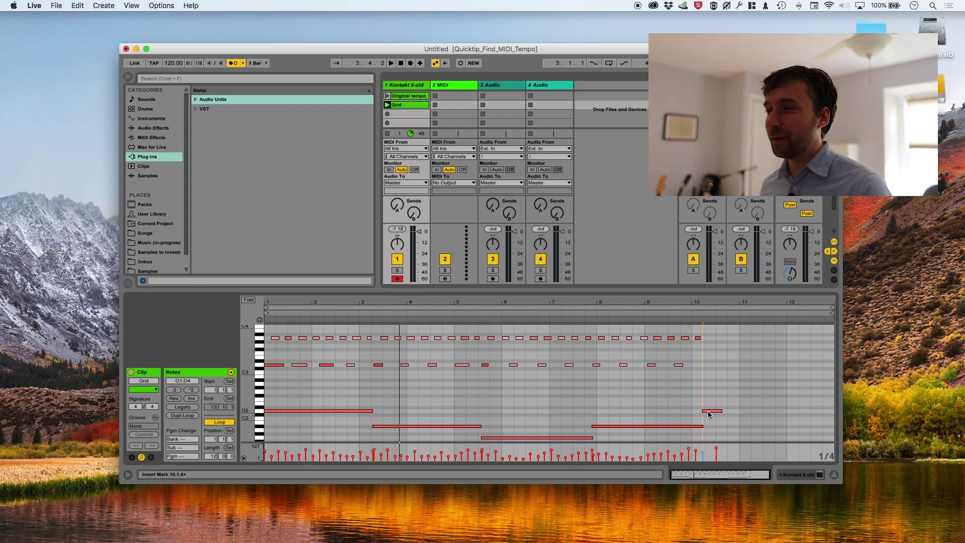
pyautogui.click(710, 429)
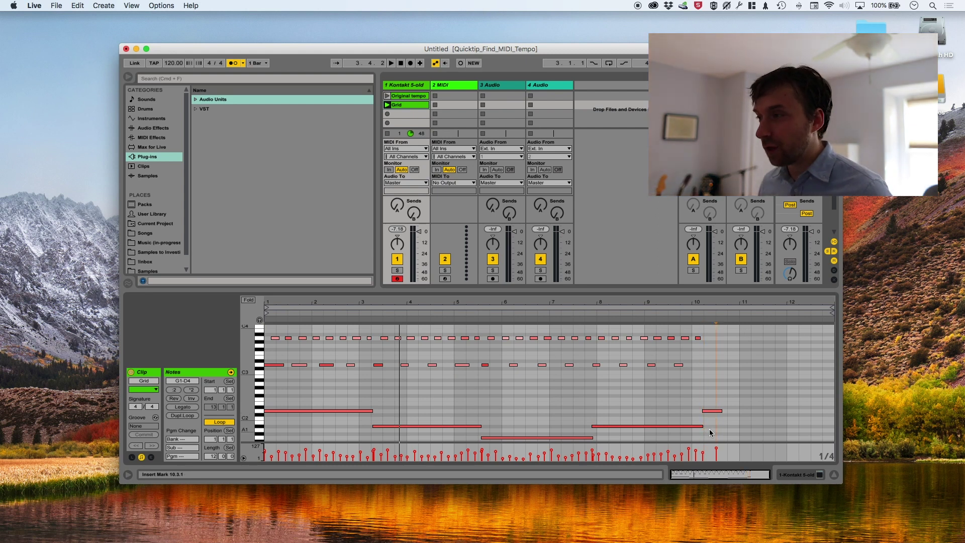
# - Squeeze Grid's notes to end at bar 9, delete the stray D2 note, and loop bars 1–9
pyautogui.press('super+a')
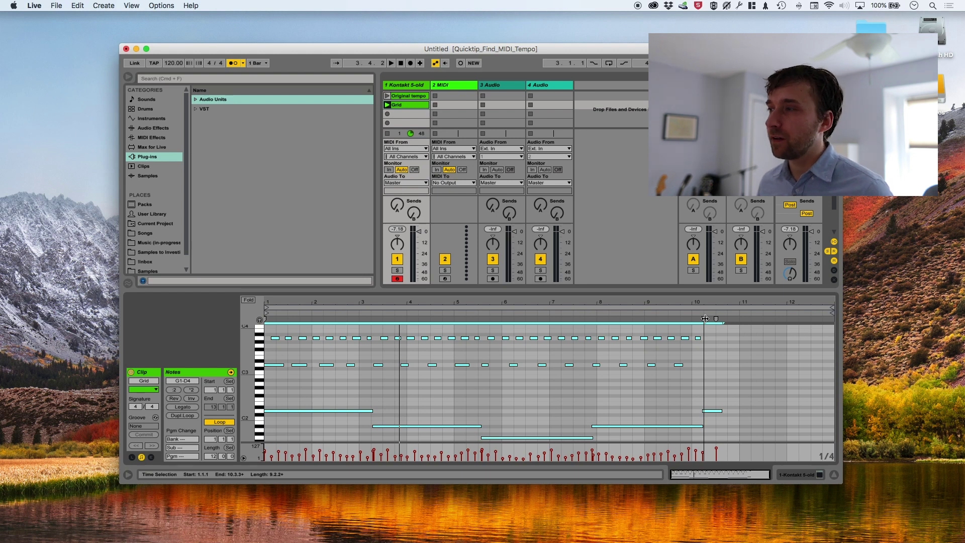
pyautogui.moveTo(705, 319); pyautogui.dragTo(646, 322)
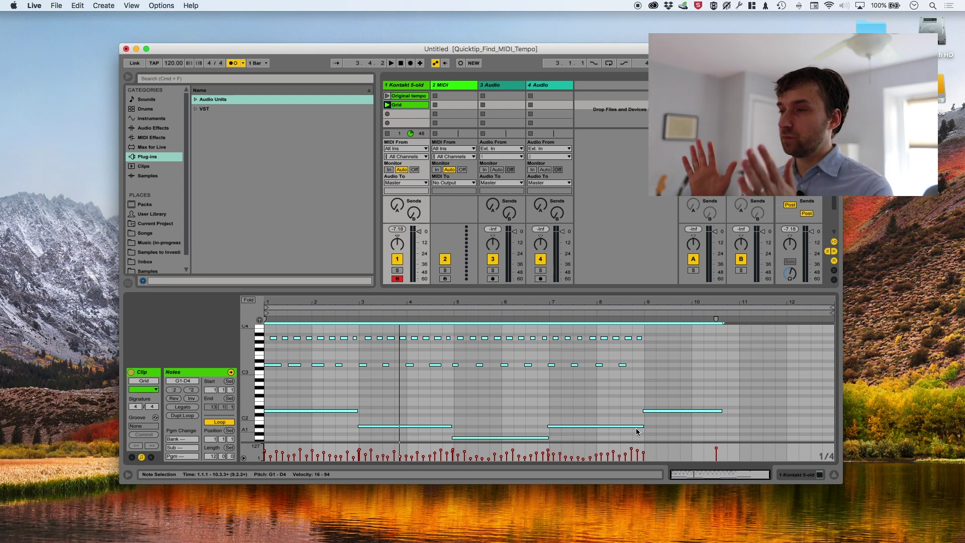
pyautogui.click(685, 433)
pyautogui.click(689, 411)
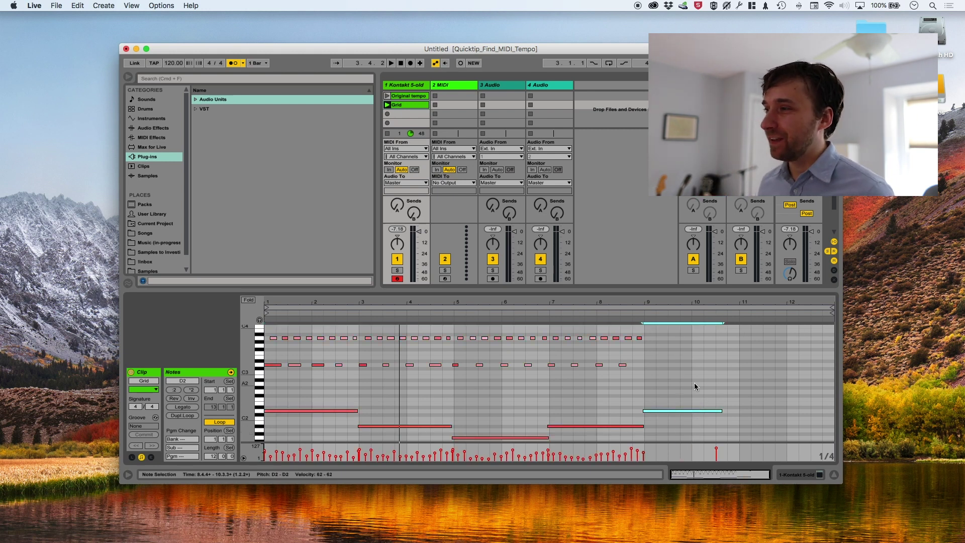
pyautogui.press('Delete')
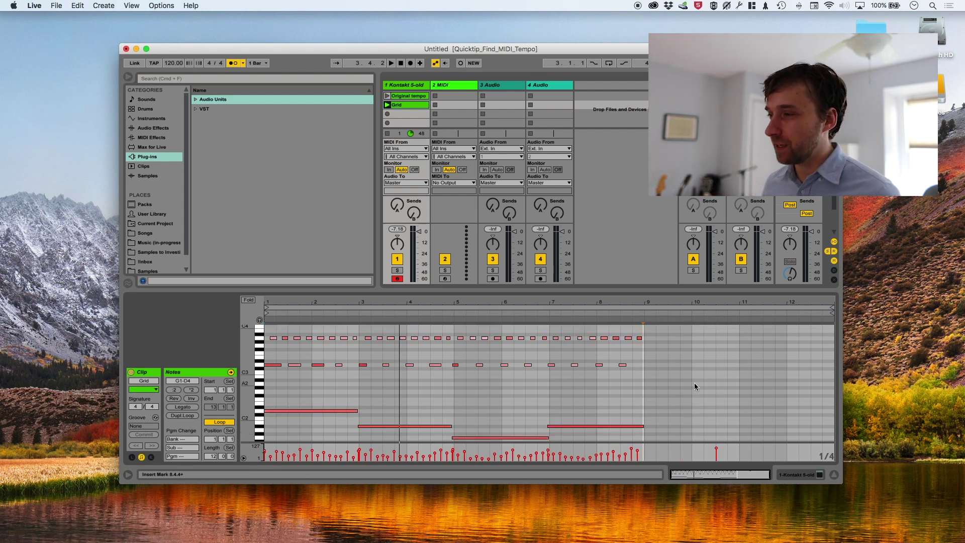
pyautogui.moveTo(829, 305); pyautogui.dragTo(645, 300)
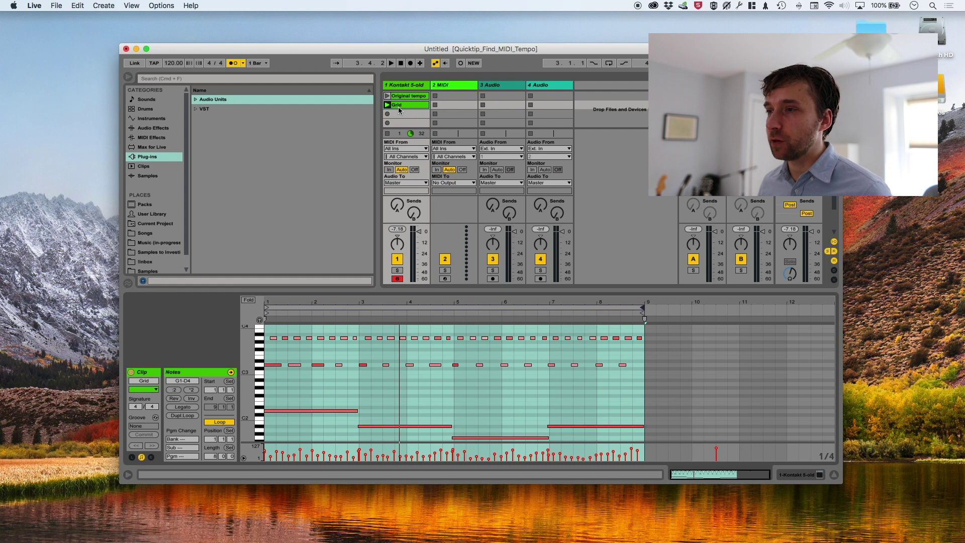
# - Play the session, switch the metronome off, and stop playback
pyautogui.press('space')
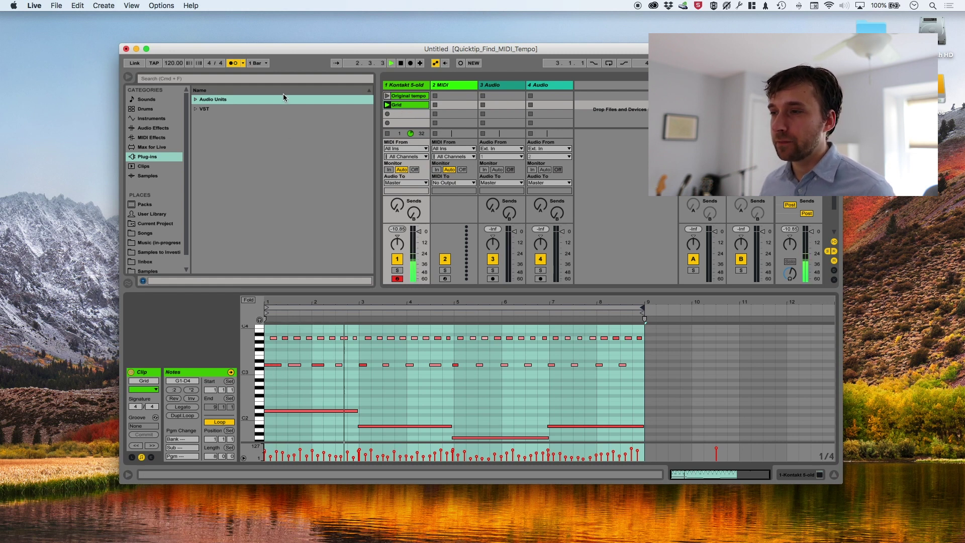
pyautogui.click(233, 65)
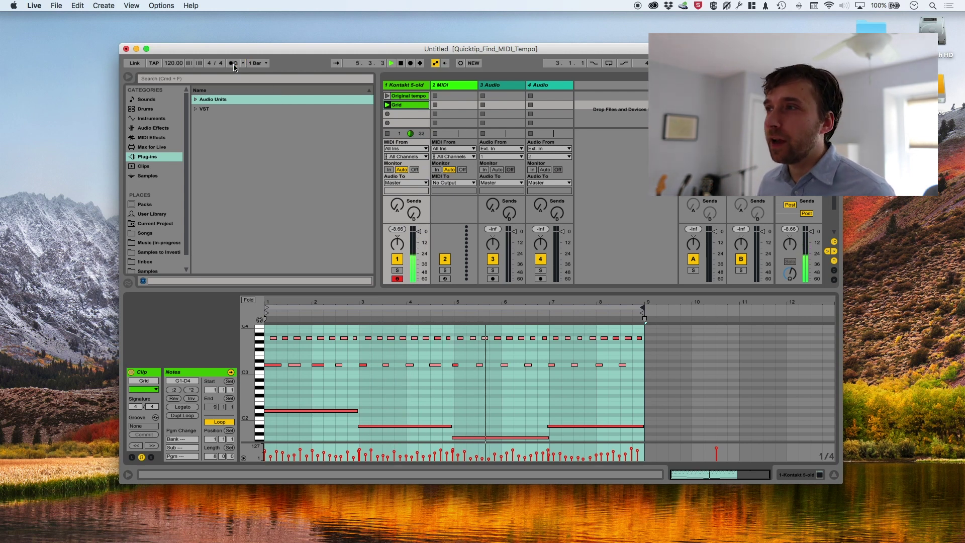
pyautogui.press('space')
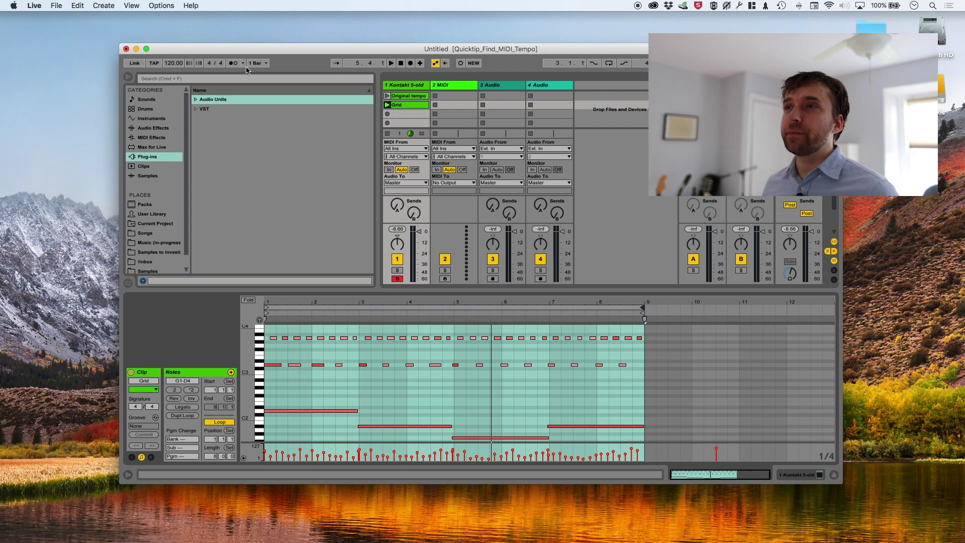
# - Launch the Original tempo clip and move its start marker to the first note
pyautogui.click(387, 96)
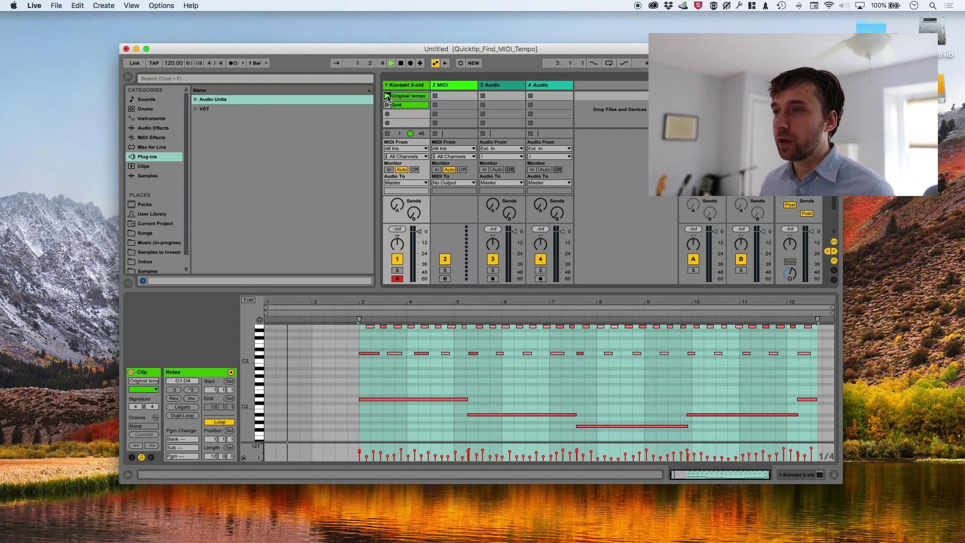
pyautogui.moveTo(265, 308); pyautogui.dragTo(360, 310)
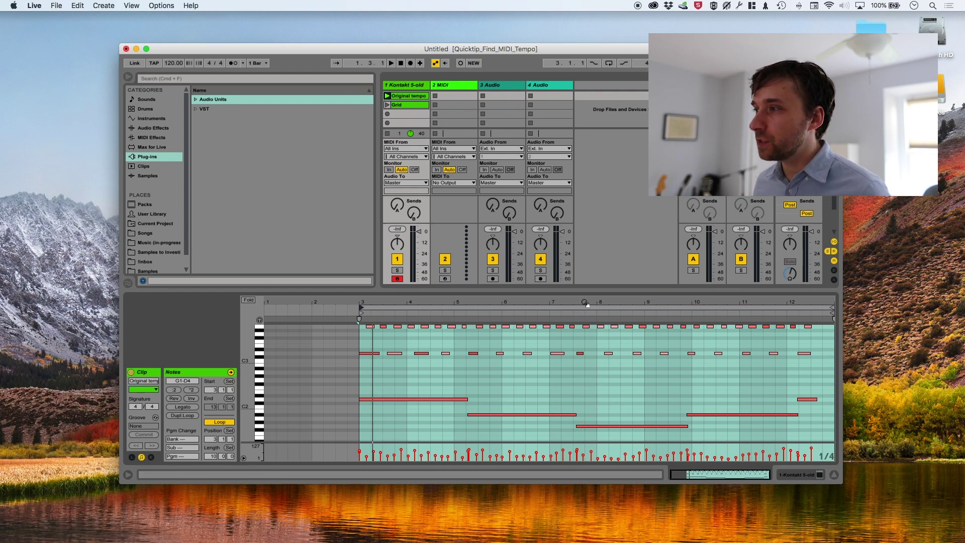
pyautogui.click(483, 345)
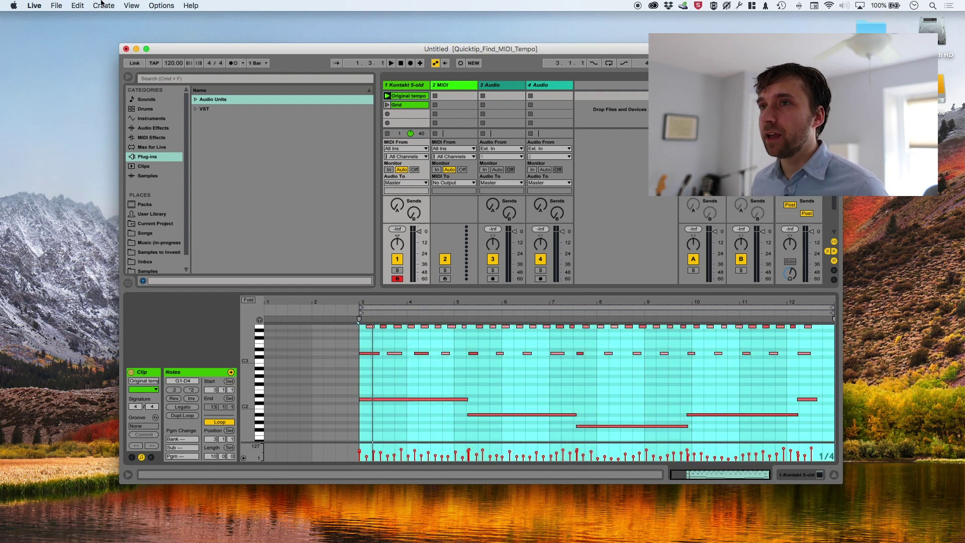
# - Export an audio render named 'deleteme' to the Desktop with Create Analysis File enabled
pyautogui.click(56, 6)
pyautogui.click(93, 136)
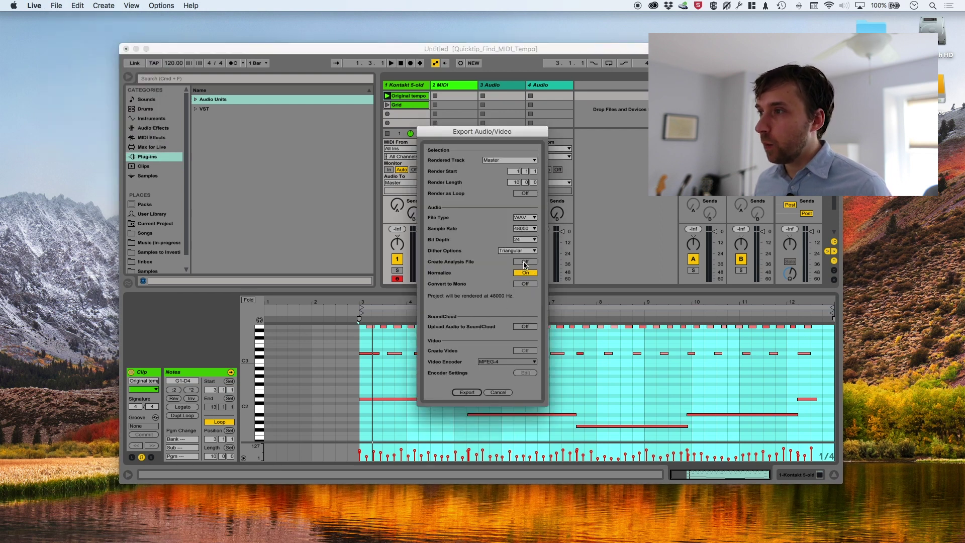
pyautogui.click(524, 262)
pyautogui.click(473, 393)
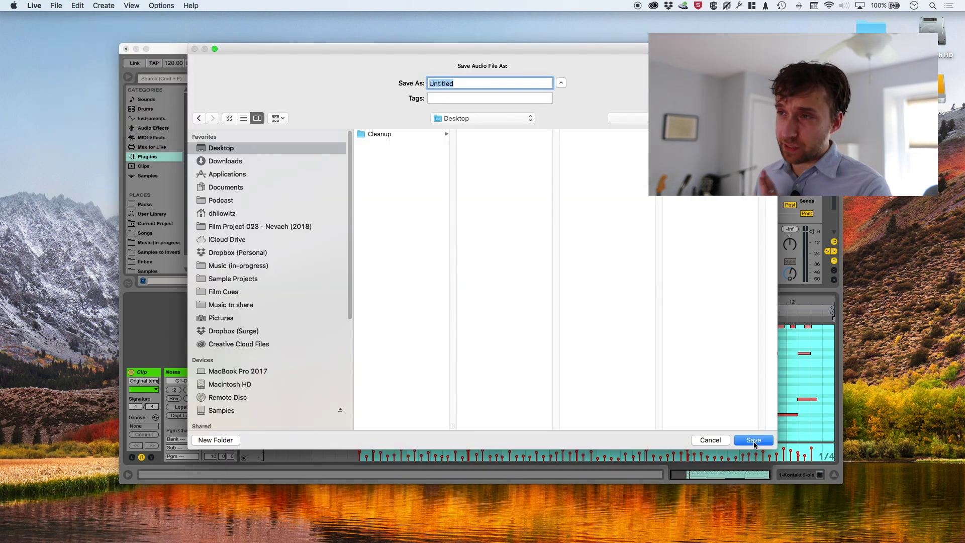
pyautogui.write('deleteme')
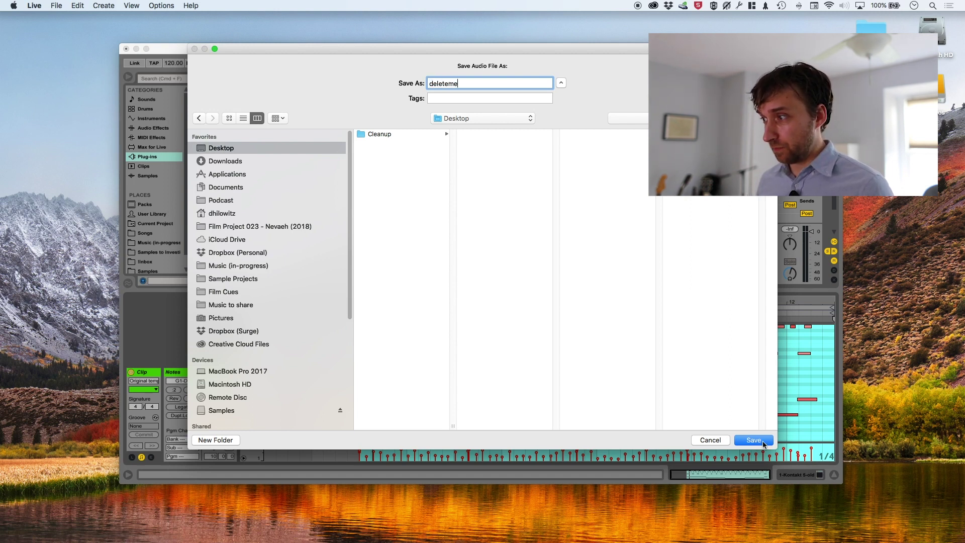
pyautogui.click(763, 442)
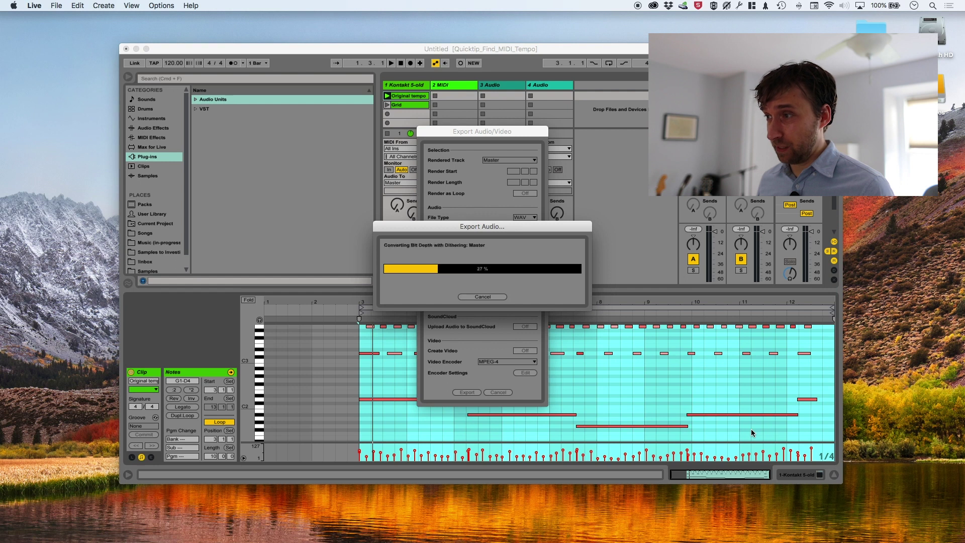
# - Place deleteme.wav on the 3 Audio track and deactivate the Kontakt track
pyautogui.moveTo(925, 209); pyautogui.dragTo(477, 103)
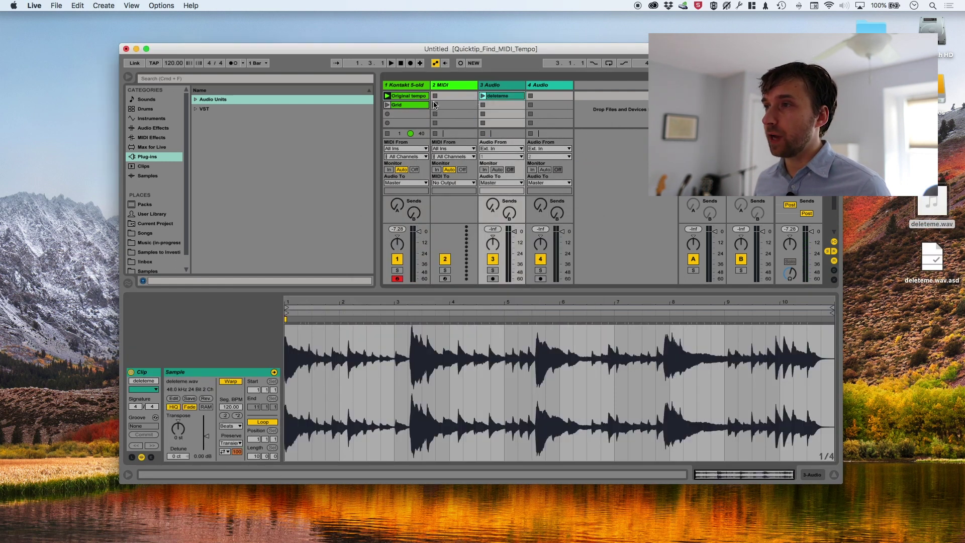
pyautogui.click(398, 262)
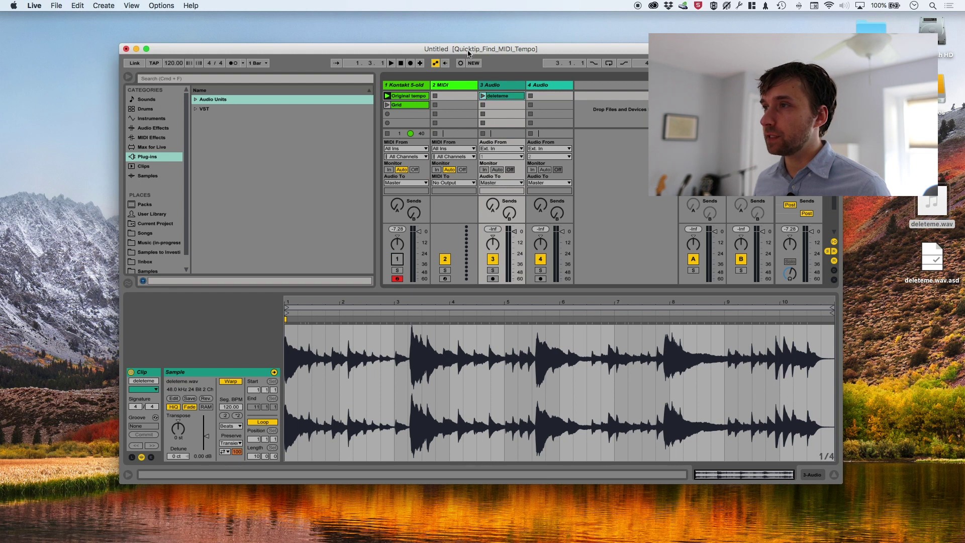
pyautogui.click(468, 90)
pyautogui.click(498, 91)
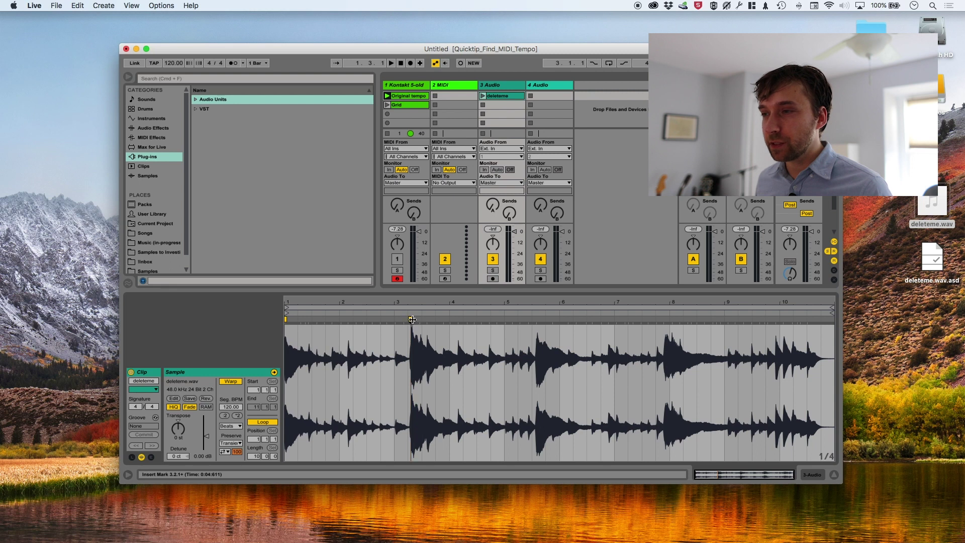
# - Pin the render's transients to bars 3, 5 and 7 with warp markers, adding one near bar 4
pyautogui.doubleClick(412, 320)
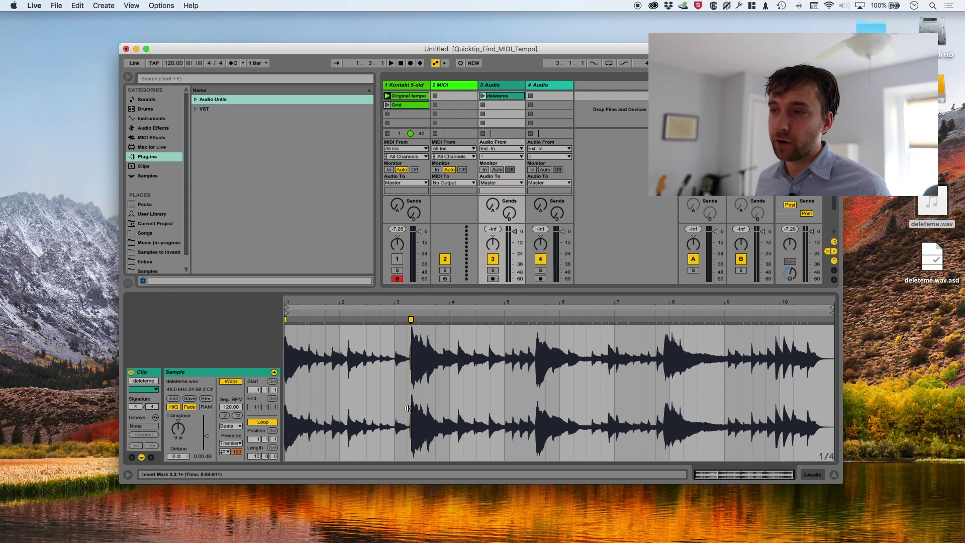
pyautogui.moveTo(411, 319); pyautogui.dragTo(394, 316)
pyautogui.click(520, 319)
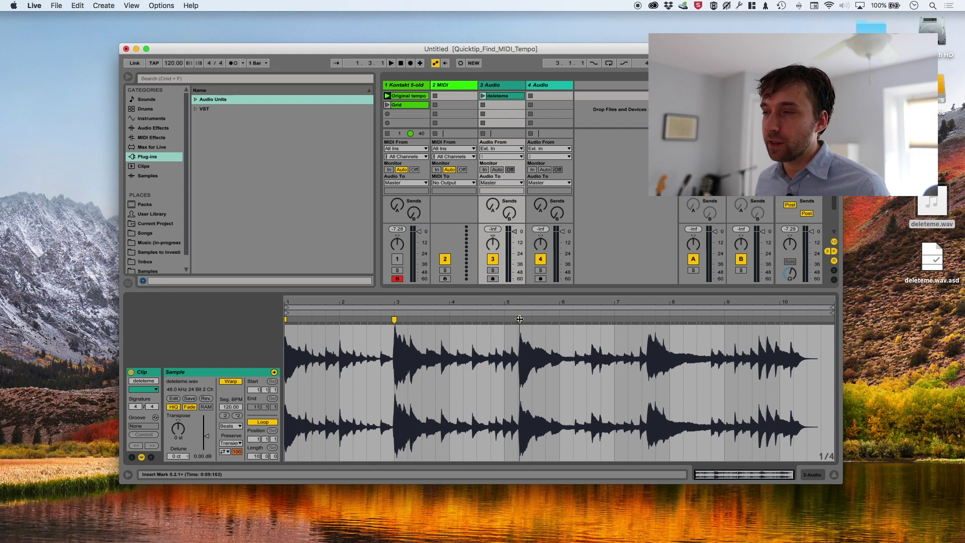
pyautogui.moveTo(520, 319); pyautogui.dragTo(505, 319)
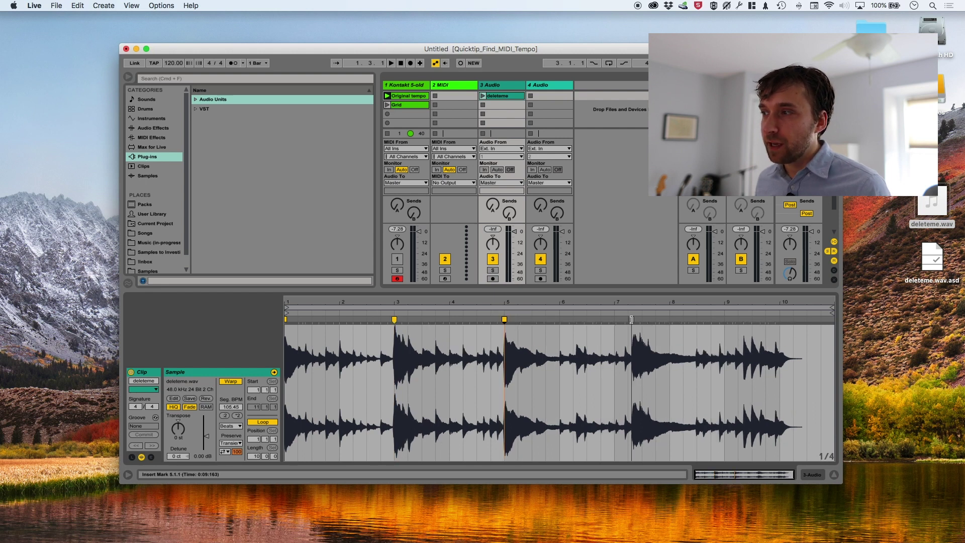
pyautogui.moveTo(632, 319); pyautogui.dragTo(614, 320)
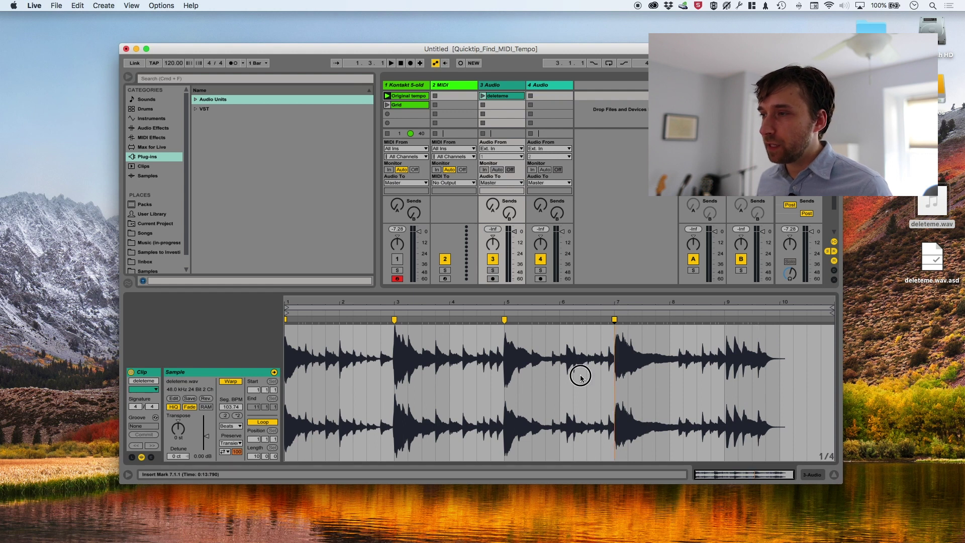
pyautogui.doubleClick(470, 374)
pyautogui.click(351, 379)
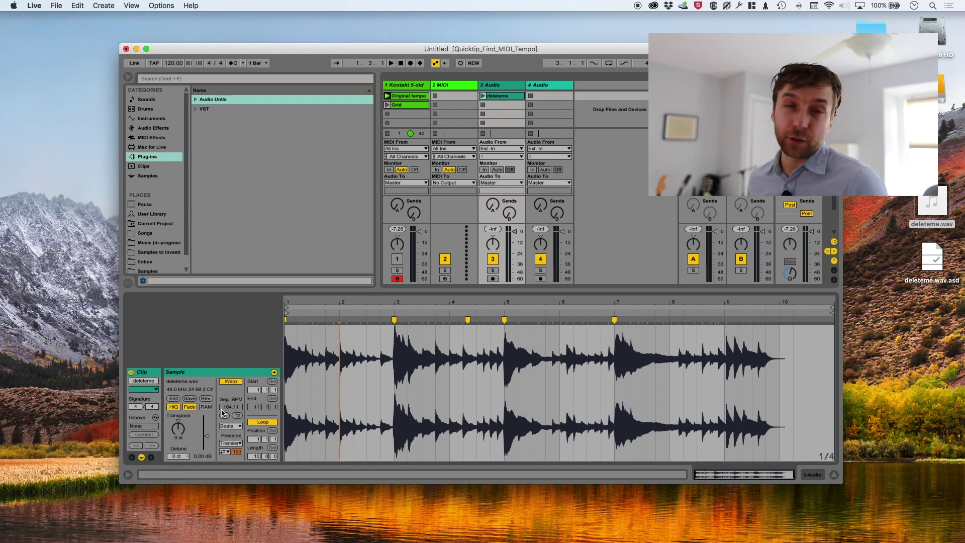
# - Remove the bar 4 warp marker, pin the bar 9 transient, and check the bar 3–5 and 5–7 segment tempos
pyautogui.doubleClick(468, 320)
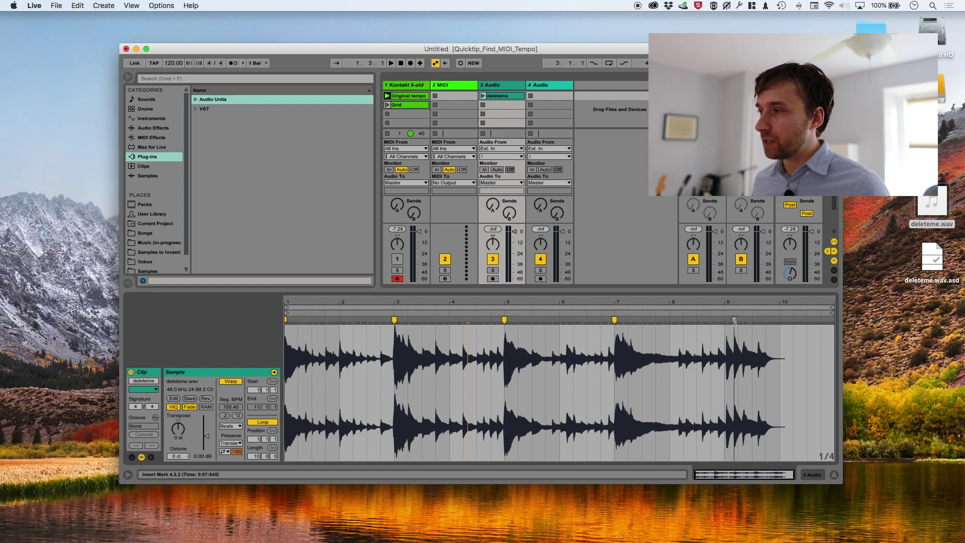
pyautogui.moveTo(746, 320); pyautogui.dragTo(724, 320)
pyautogui.click(702, 348)
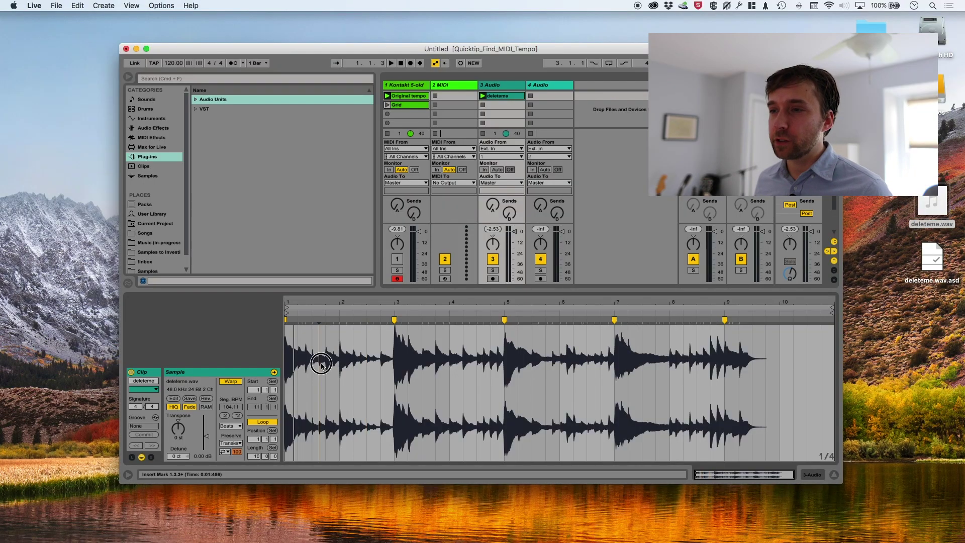
pyautogui.click(457, 365)
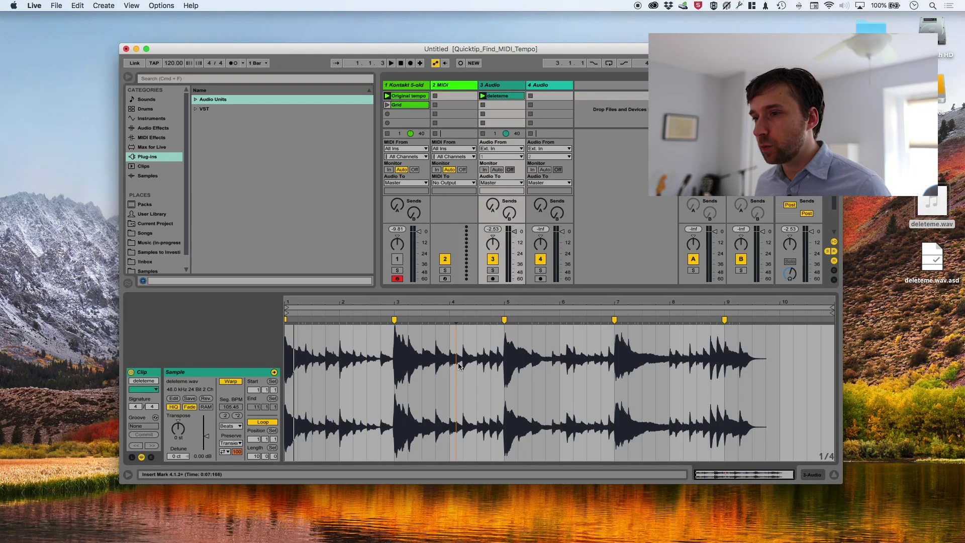
pyautogui.click(560, 369)
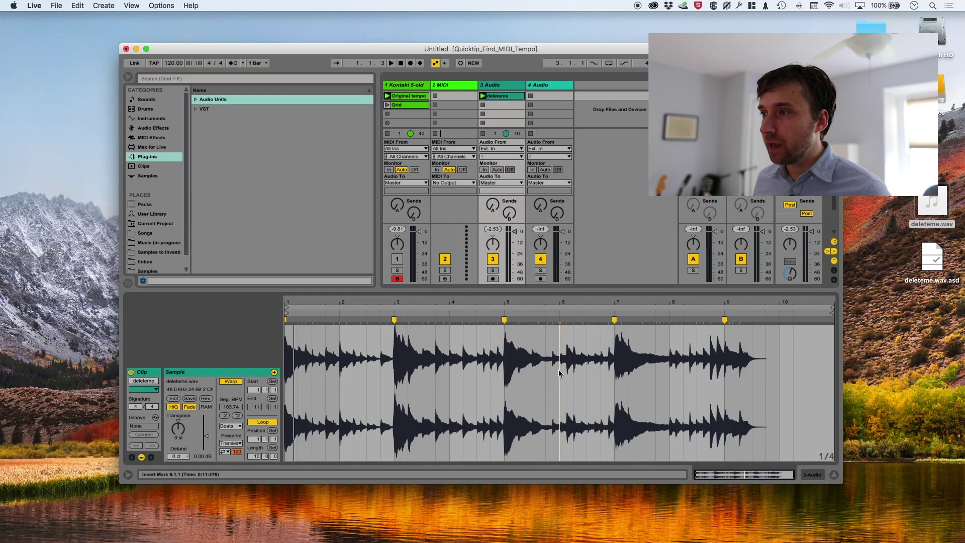
# - Delete the warp markers at bars 3, 5 and 7, leaving the render at 104 BPM
pyautogui.doubleClick(395, 318)
pyautogui.doubleClick(505, 320)
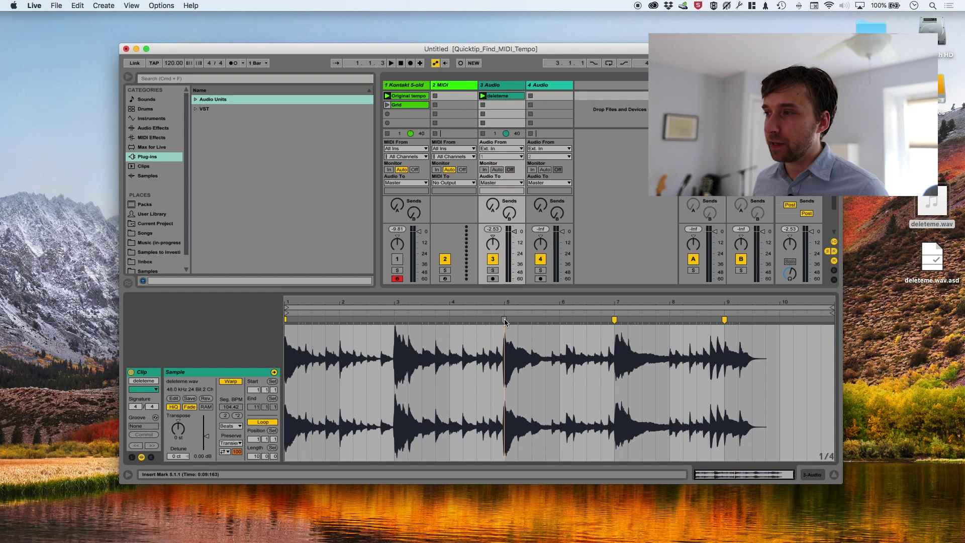
pyautogui.doubleClick(615, 320)
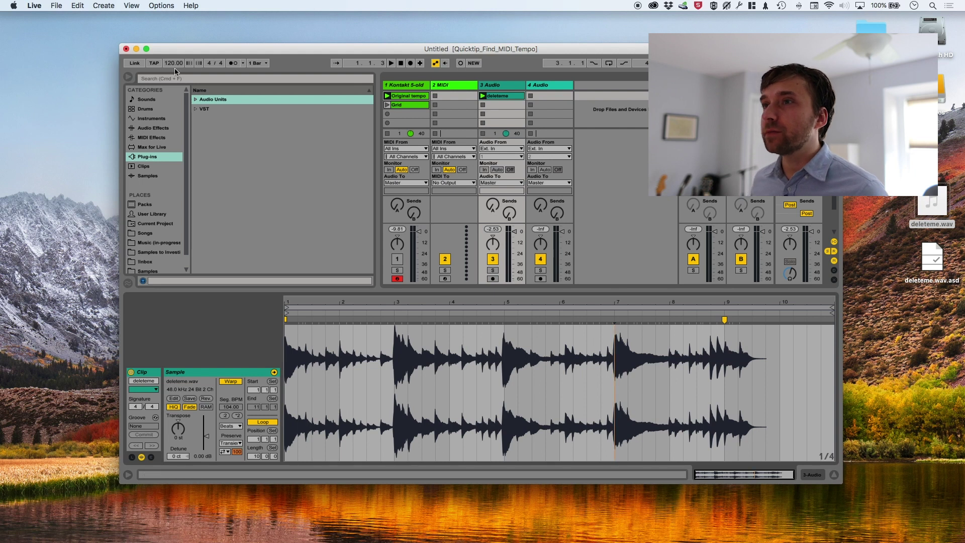
# - Show the Grid clip's notes and launch it to play at 104 BPM
pyautogui.click(413, 105)
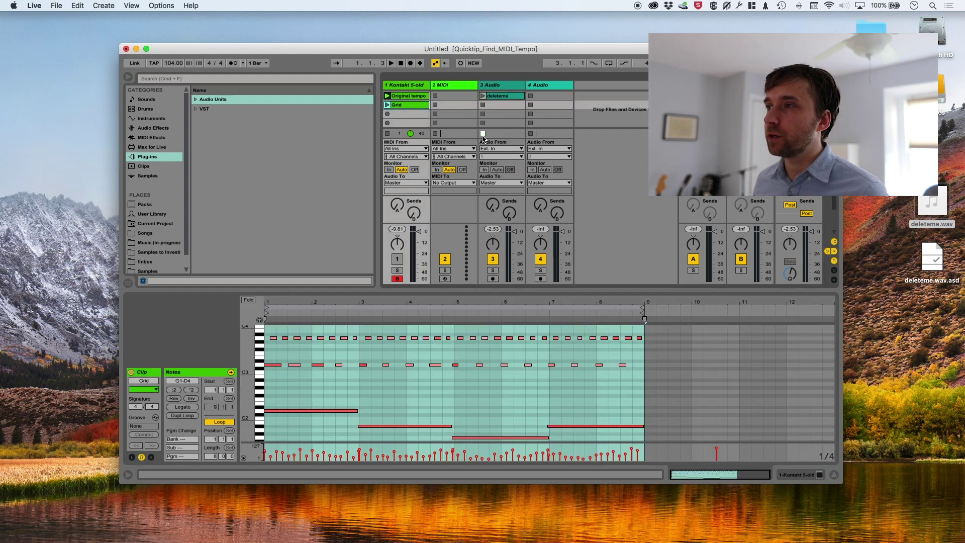
pyautogui.click(387, 105)
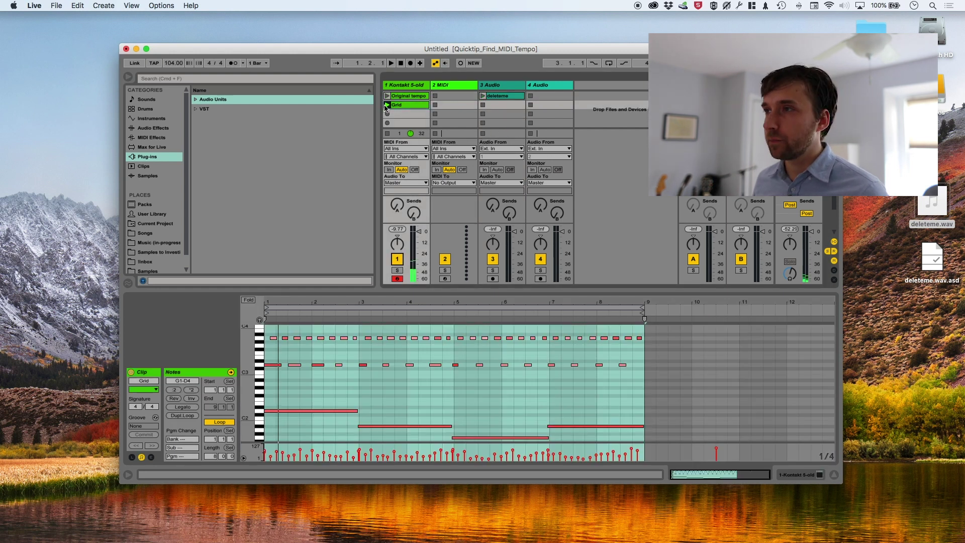